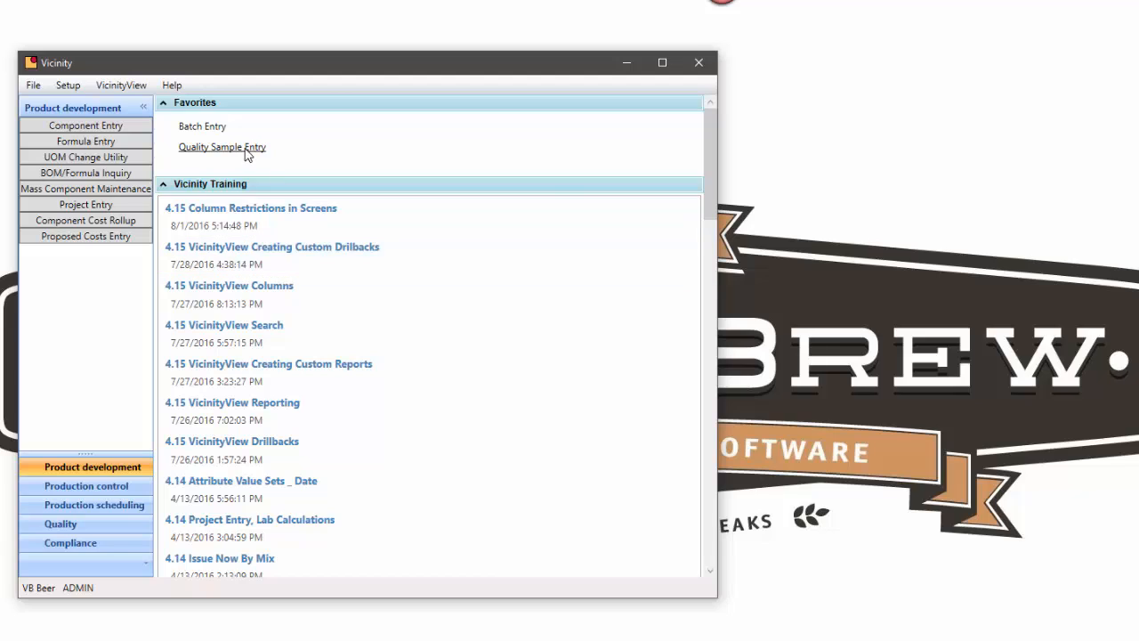
- Open Quality Sample Entry and set the sample type to Batch Operation
{"action": "left_click", "coordinate": [250, 149]}
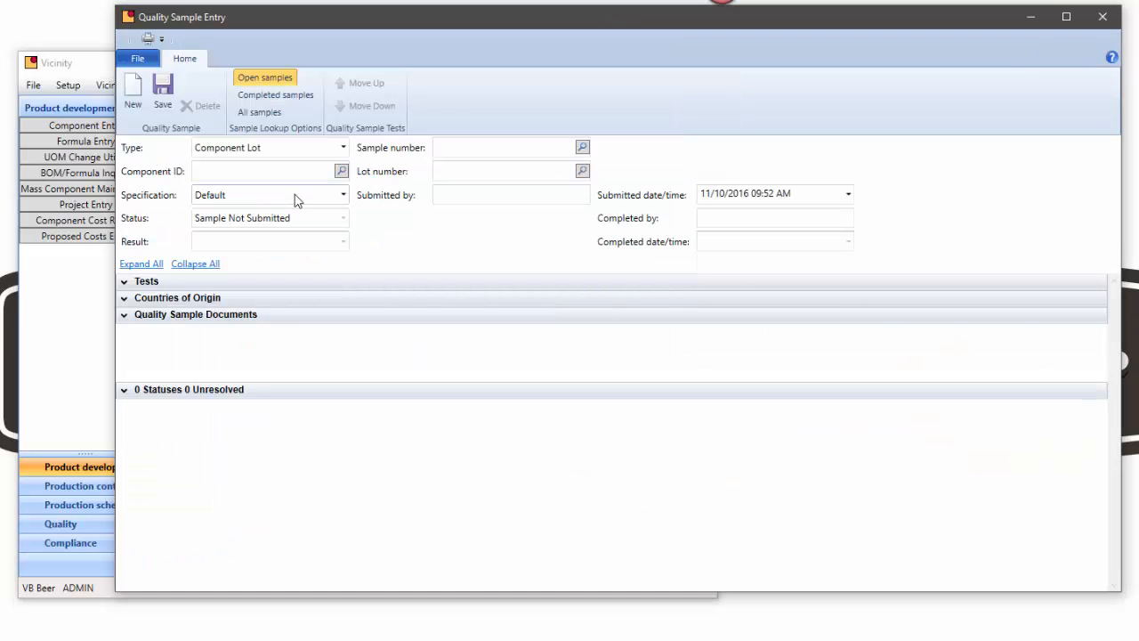
{"action": "left_click", "coordinate": [318, 149]}
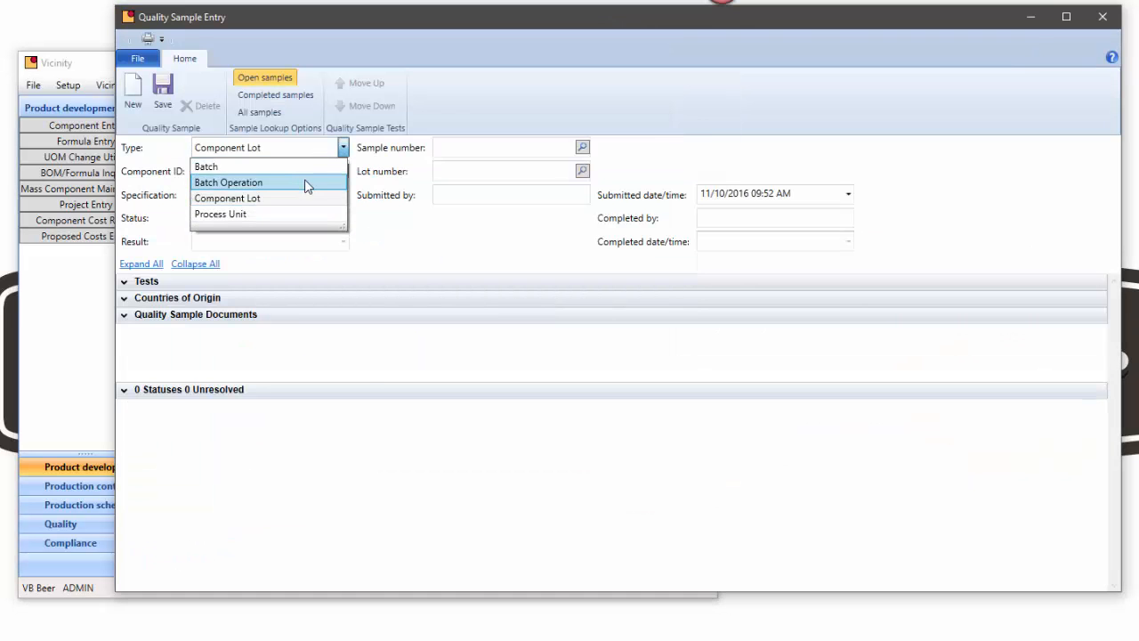
{"action": "left_click", "coordinate": [304, 183]}
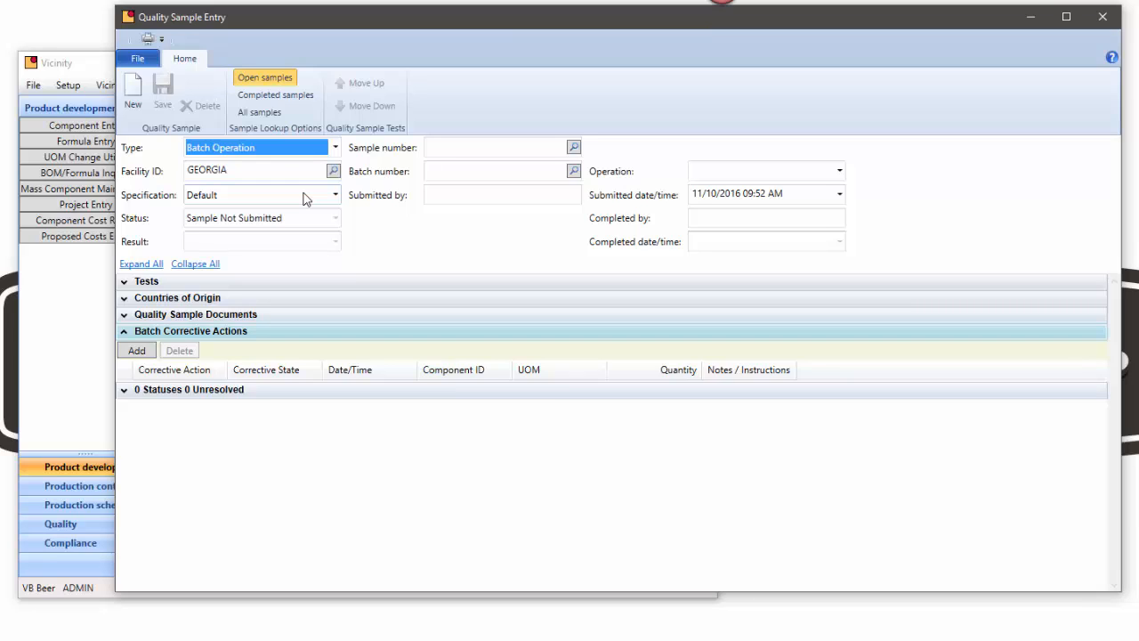
- Choose batch WE-0488 for the sample and select its Fermentation Tank Primary Ferementation operation
{"action": "left_click", "coordinate": [497, 175]}
{"action": "left_click", "coordinate": [574, 172]}
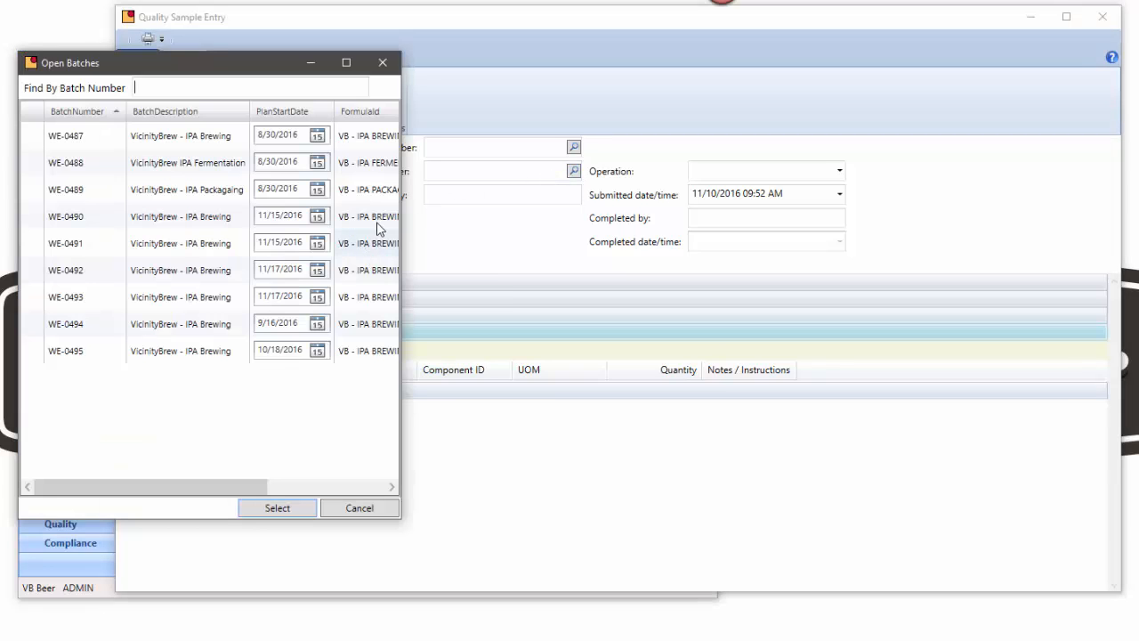
{"action": "double_click", "coordinate": [200, 173]}
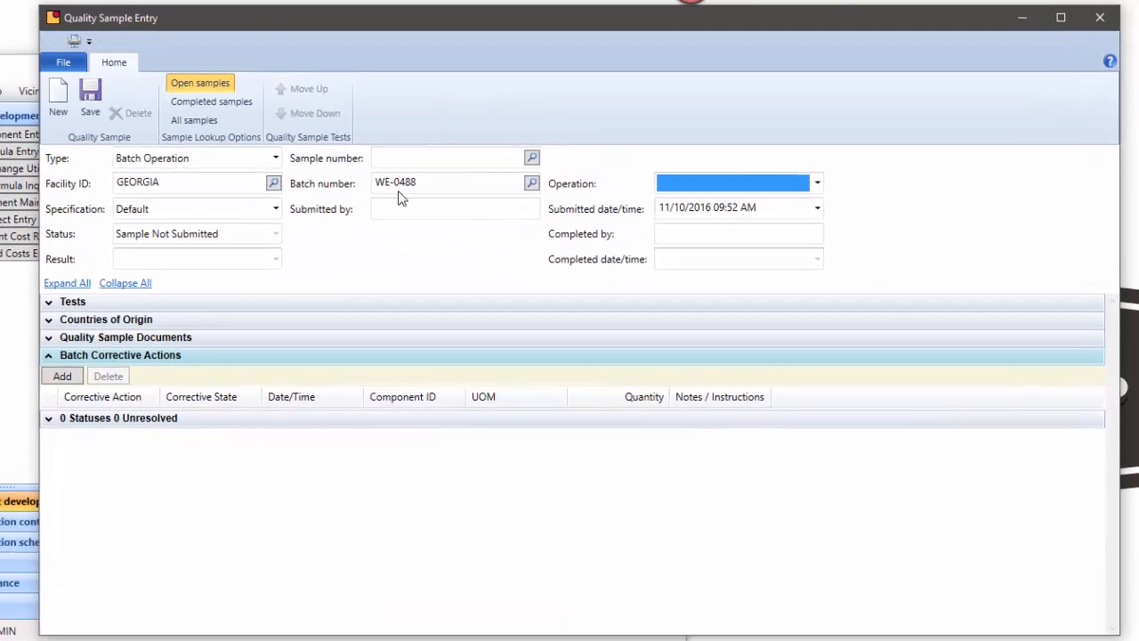
{"action": "left_click", "coordinate": [817, 184]}
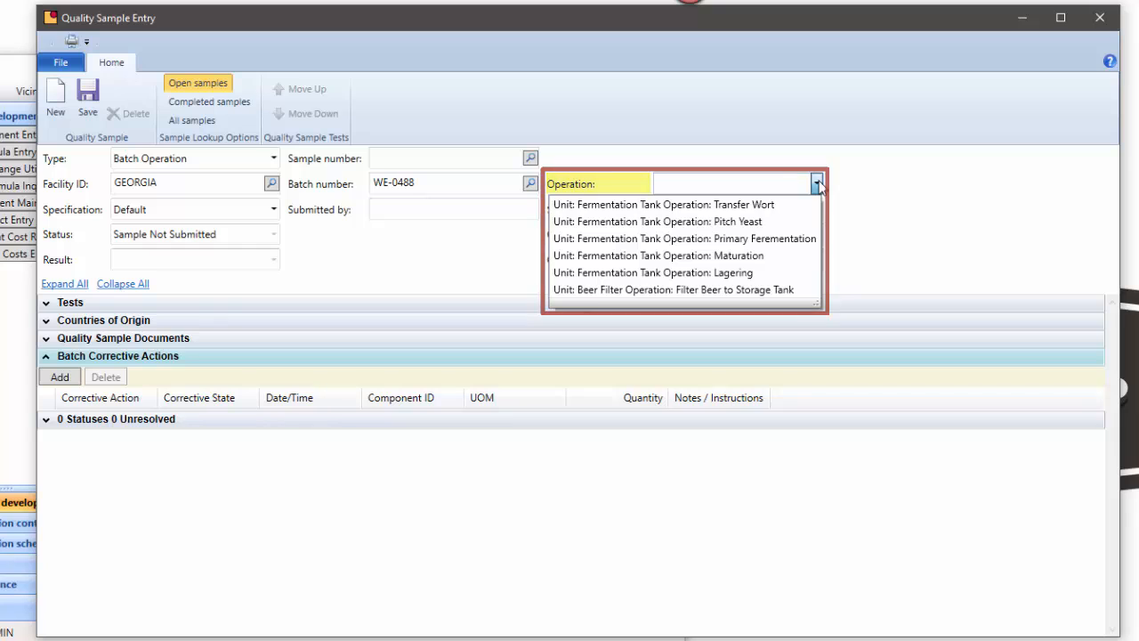
{"action": "left_click", "coordinate": [767, 240]}
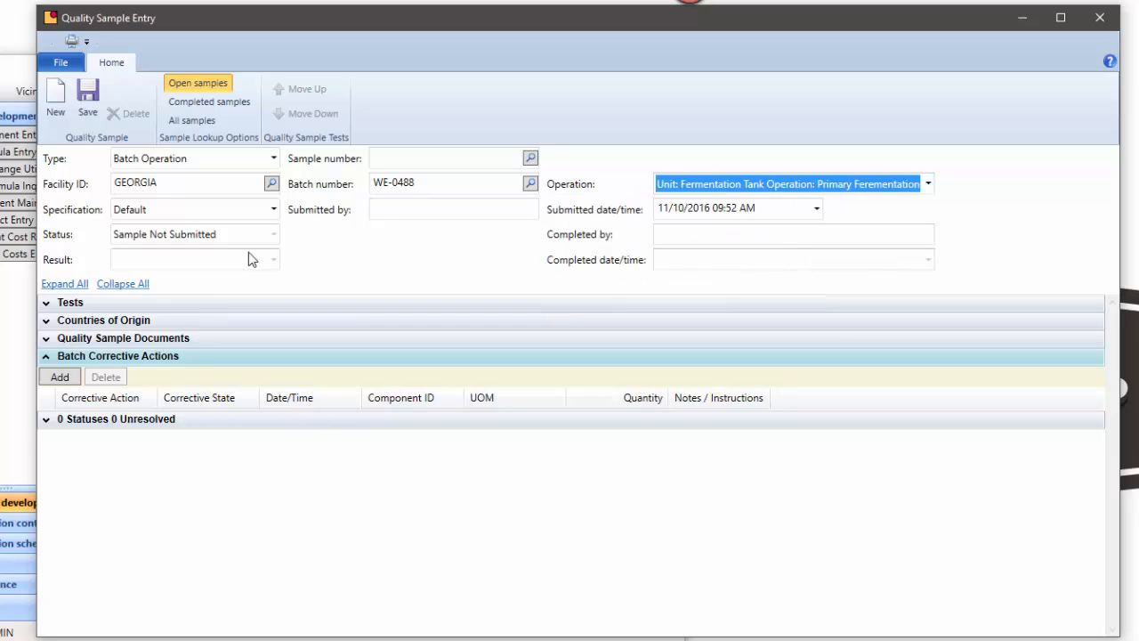
- Examine the tests assigned to the operation and the fields available for the tests grid
{"action": "left_click", "coordinate": [116, 304]}
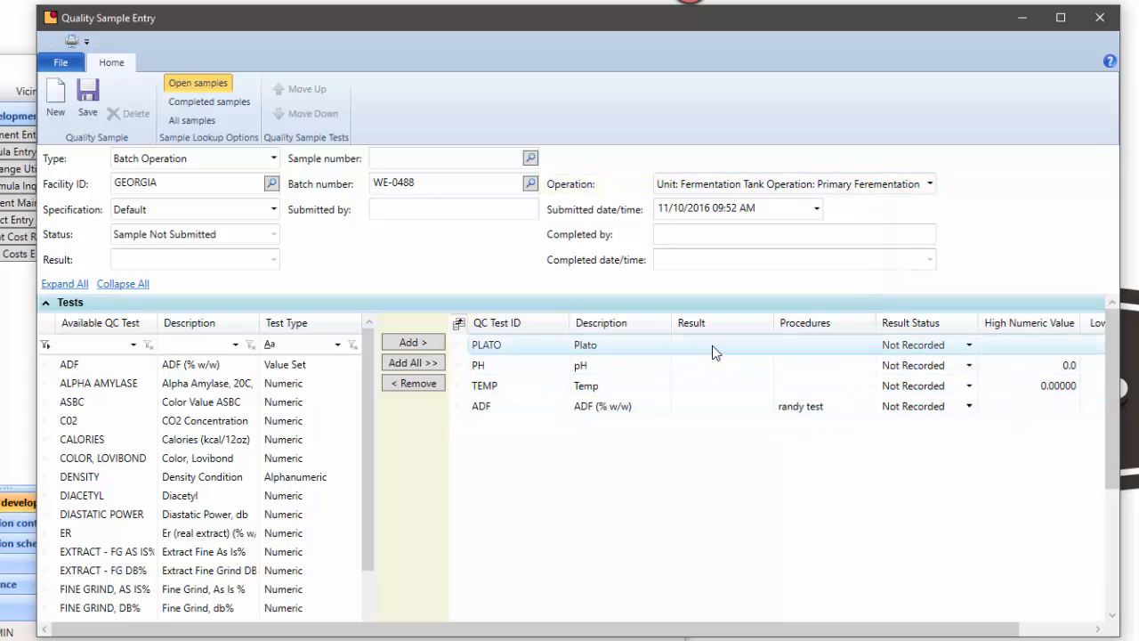
{"action": "left_click_drag", "start_coordinate": [738, 629], "coordinate": [811, 629]}
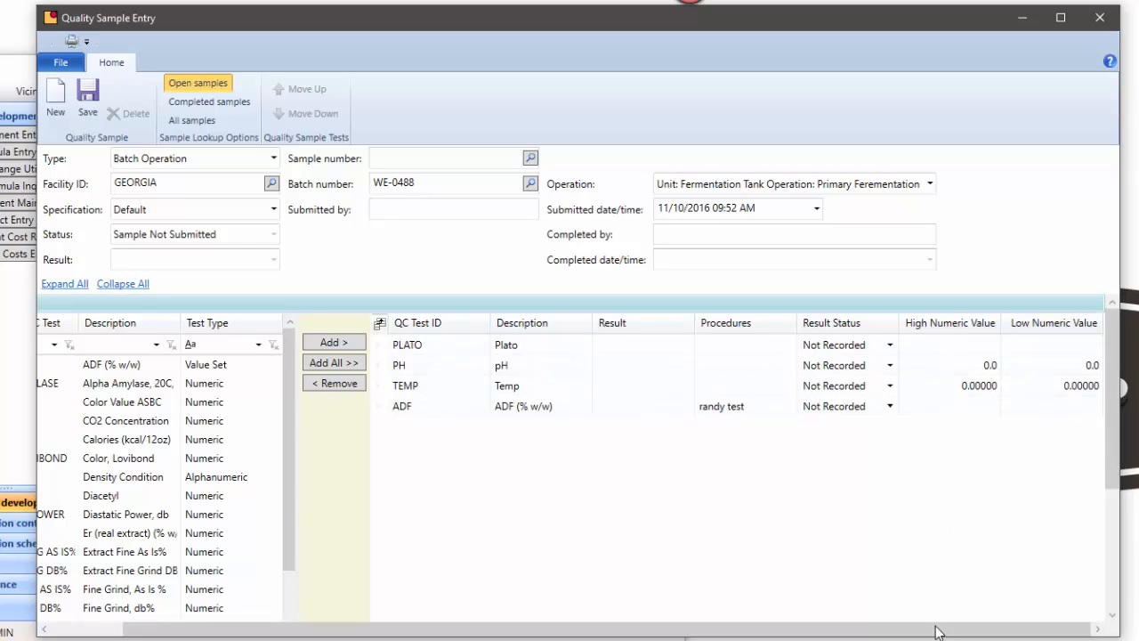
{"action": "left_click_drag", "start_coordinate": [936, 632], "coordinate": [865, 632]}
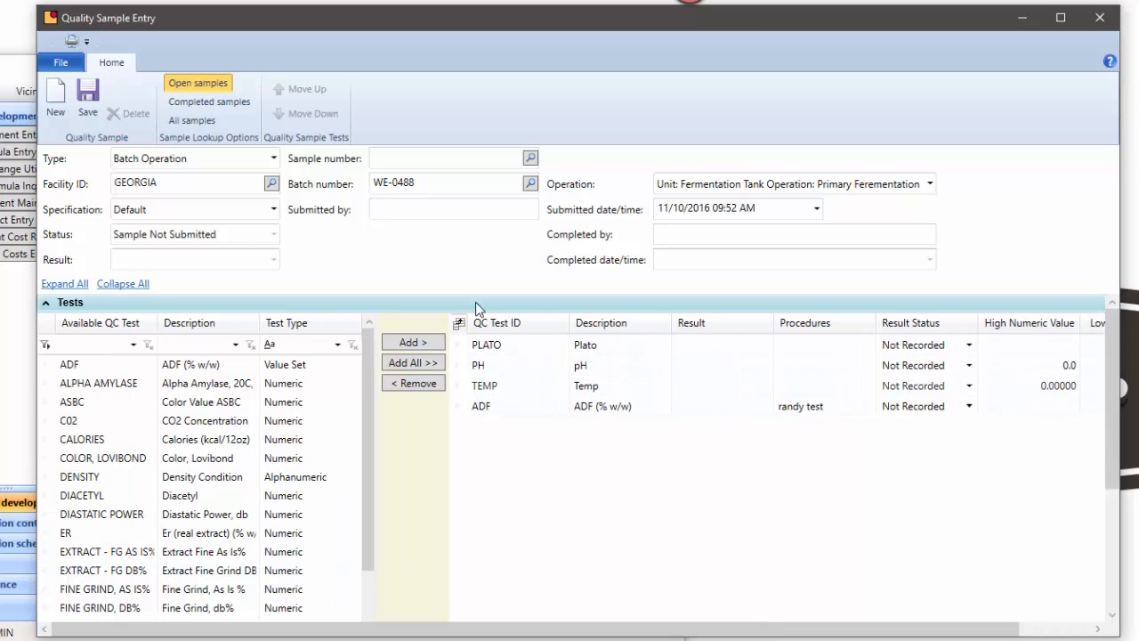
{"action": "left_click", "coordinate": [507, 385]}
{"action": "left_click", "coordinate": [460, 324]}
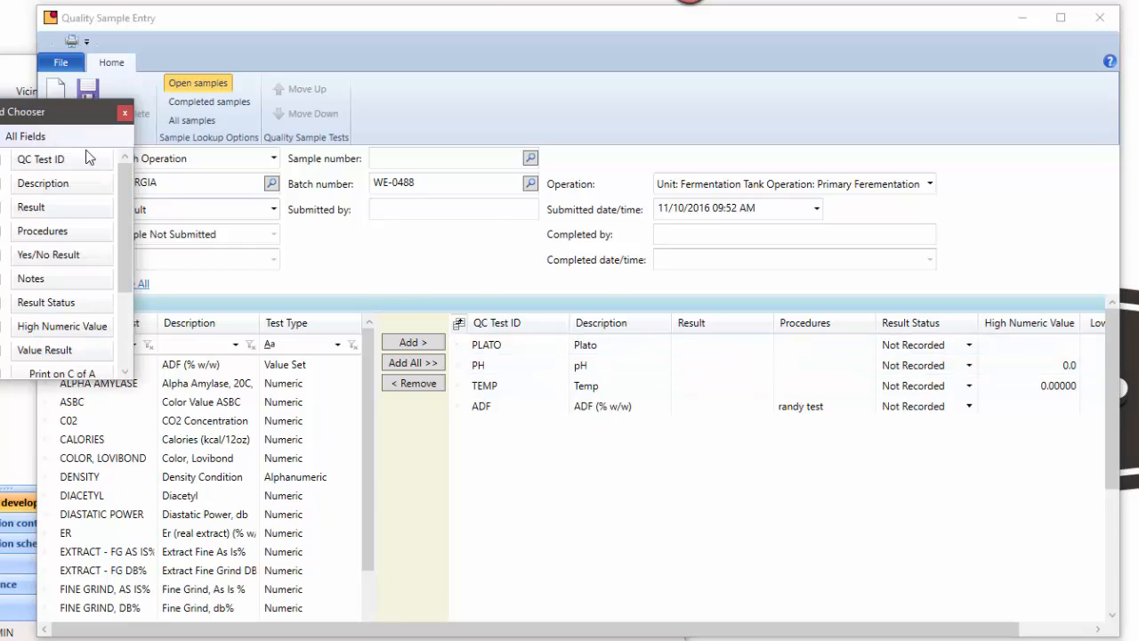
{"action": "left_click_drag", "start_coordinate": [595, 330], "coordinate": [639, 341]}
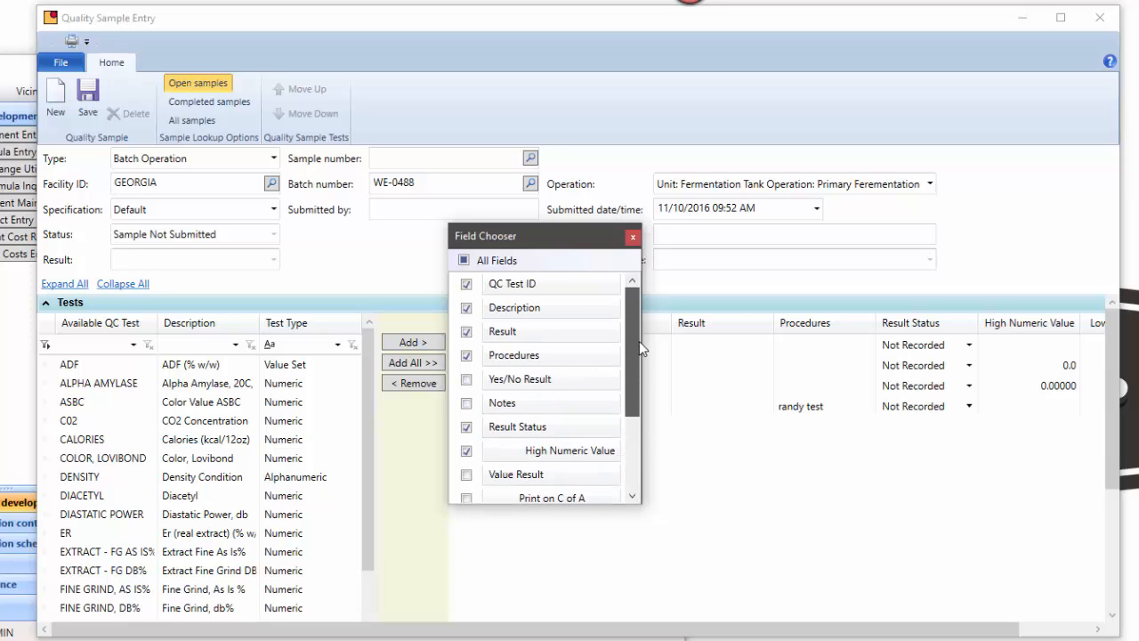
{"action": "left_click", "coordinate": [633, 235]}
- Narrow the Result column in the tests grid and save the new quality sample
{"action": "mouse_move", "coordinate": [743, 326]}
{"action": "left_mouse_down"}
{"action": "mouse_move", "coordinate": [589, 324]}
{"action": "mouse_move", "coordinate": [594, 335]}
{"action": "mouse_move", "coordinate": [736, 322]}
{"action": "mouse_move", "coordinate": [764, 334]}
{"action": "mouse_move", "coordinate": [763, 323]}
{"action": "mouse_move", "coordinate": [742, 323]}
{"action": "left_mouse_up"}
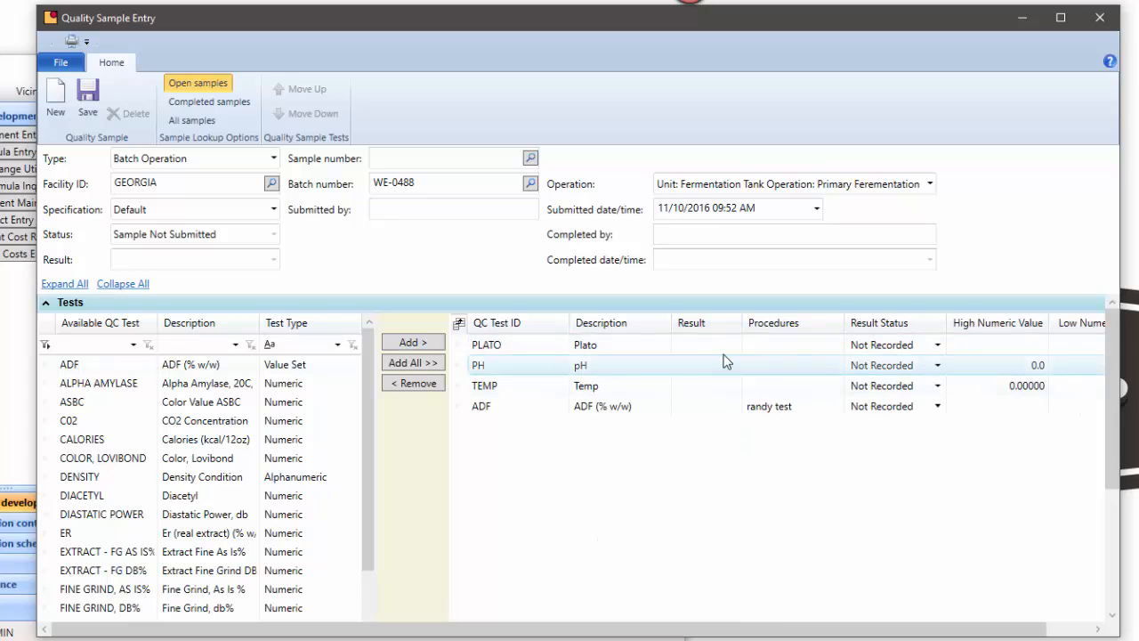
{"action": "left_click", "coordinate": [717, 365]}
{"action": "left_click", "coordinate": [718, 384]}
{"action": "left_click", "coordinate": [716, 405]}
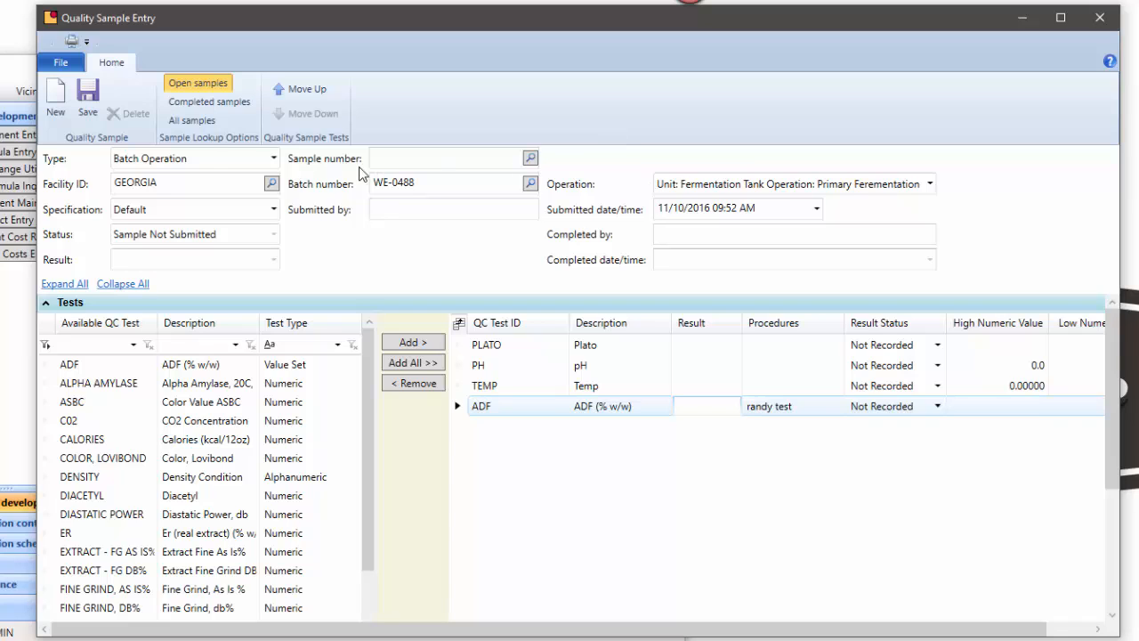
{"action": "left_click", "coordinate": [87, 96]}
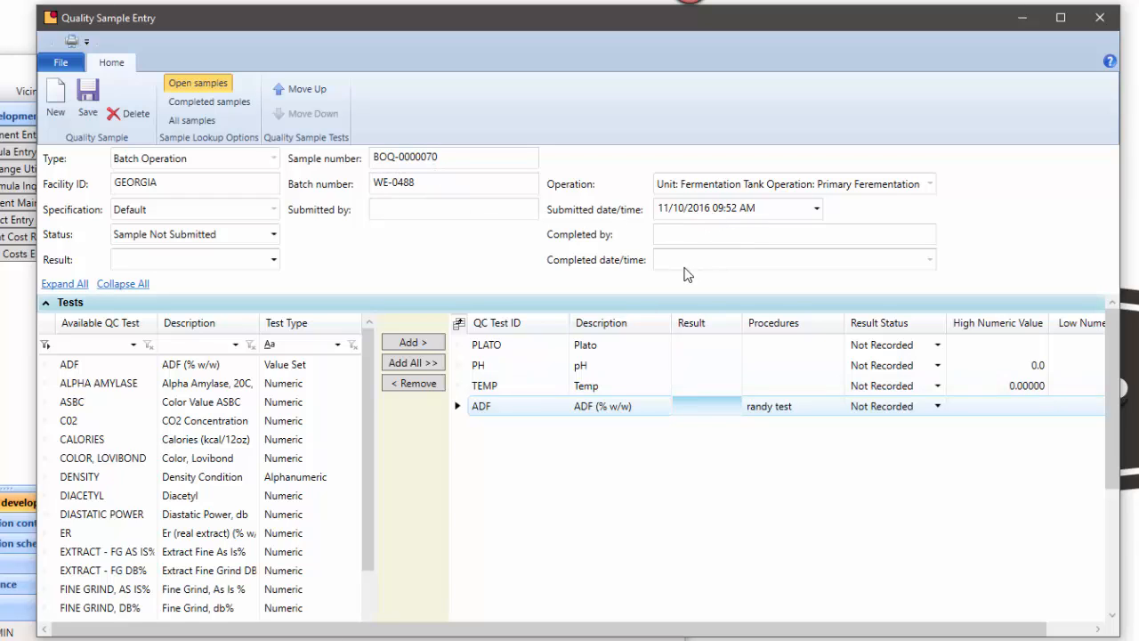
- Show the Quality Sample Documents section and check which file types can be attached, without attaching a file
{"action": "left_click", "coordinate": [46, 302]}
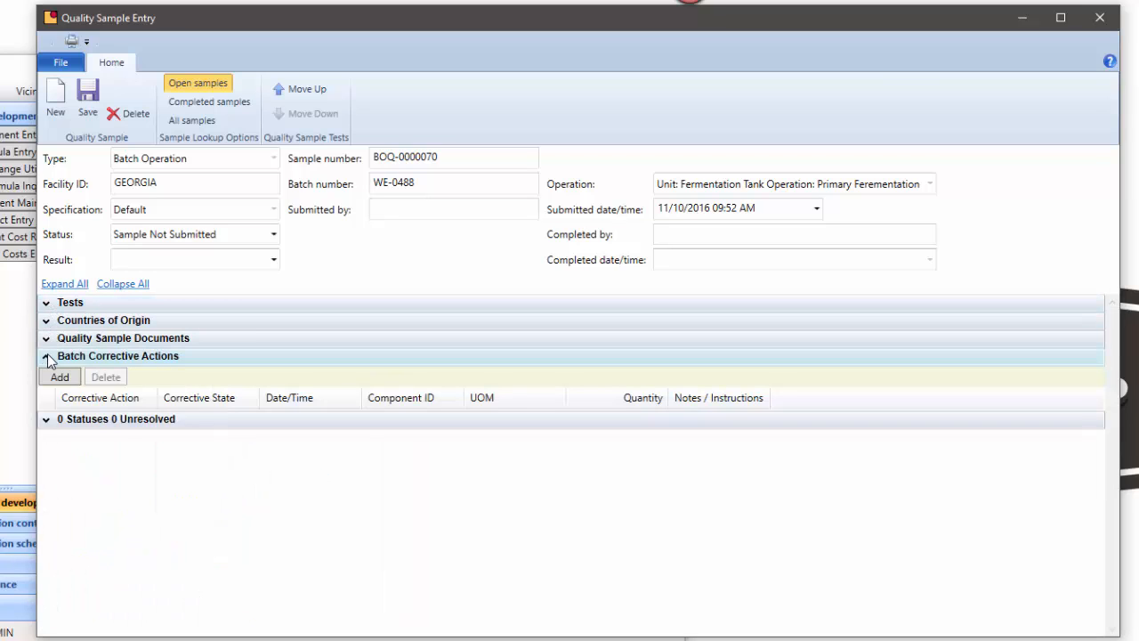
{"action": "left_click", "coordinate": [47, 355]}
{"action": "left_click", "coordinate": [47, 339]}
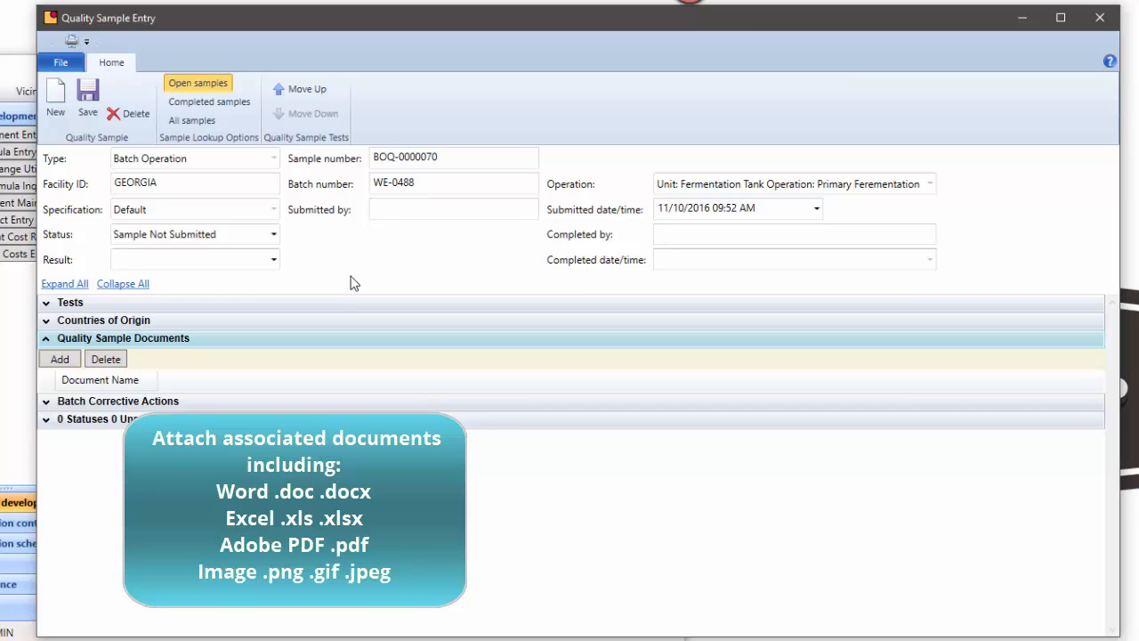
{"action": "left_click", "coordinate": [60, 359]}
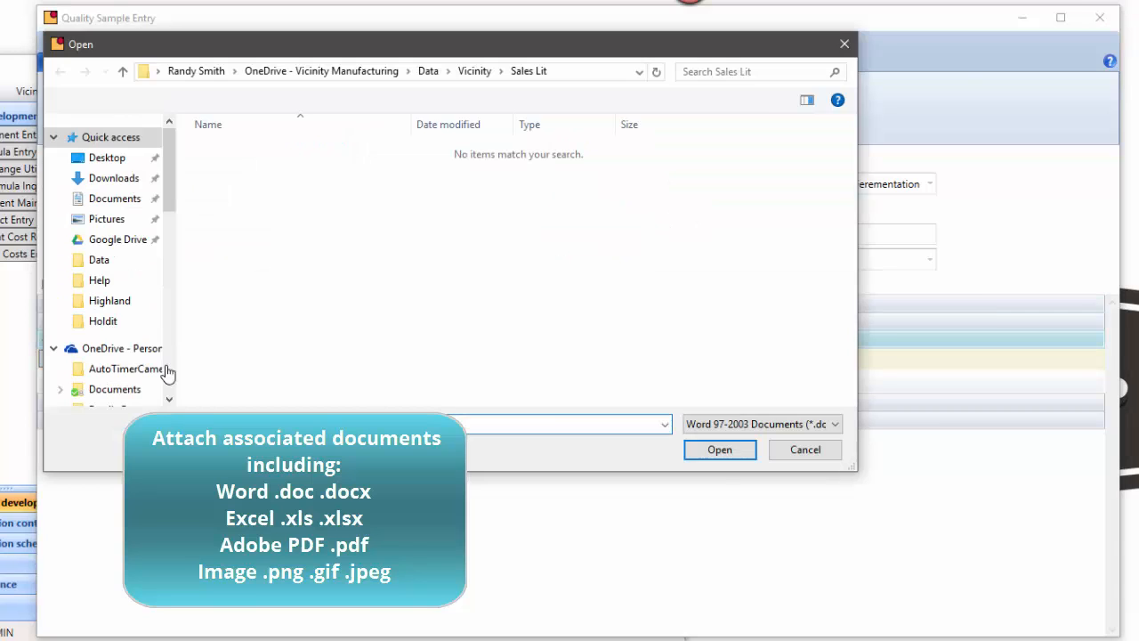
{"action": "left_click", "coordinate": [810, 426]}
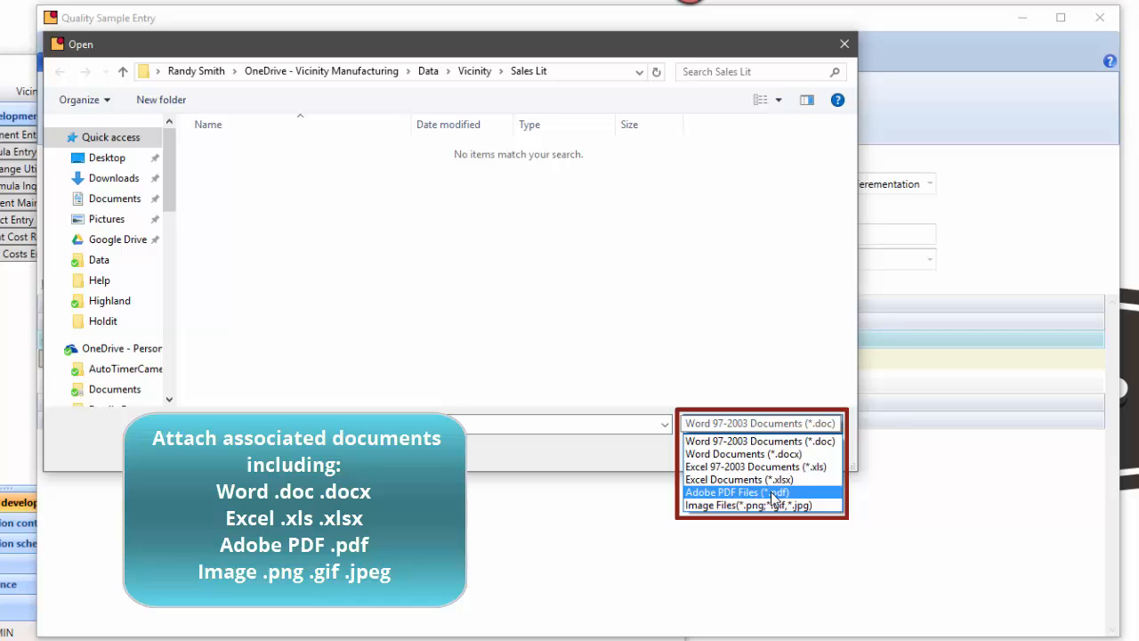
{"action": "left_click", "coordinate": [779, 374]}
{"action": "left_click", "coordinate": [845, 43]}
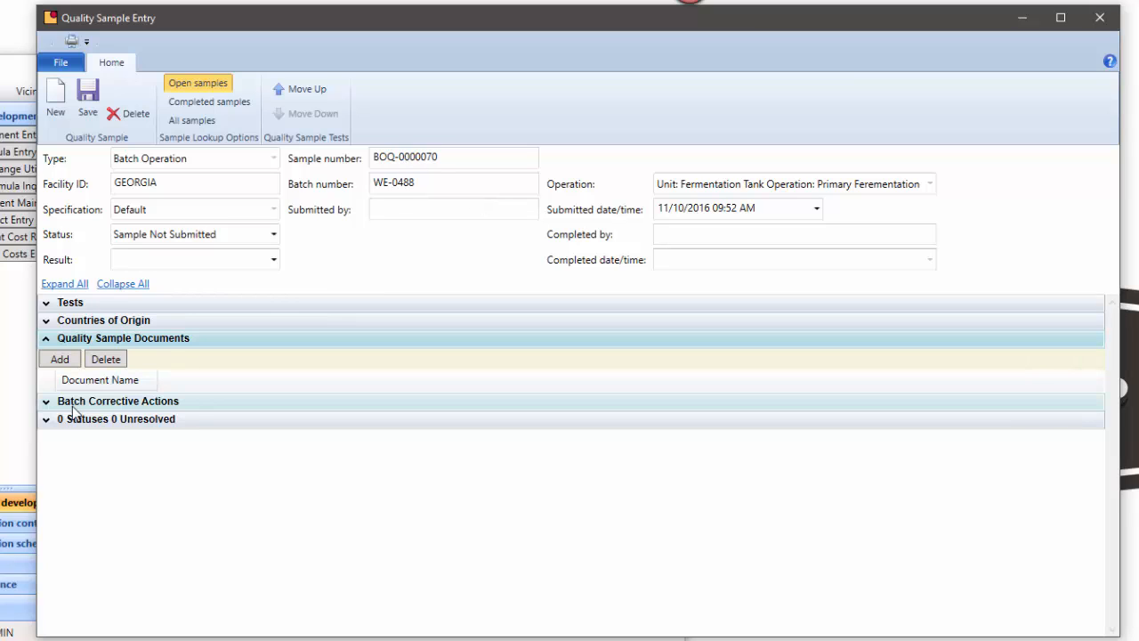
- Add a status entry with status code TEMP to the quality sample
{"action": "left_click", "coordinate": [46, 421]}
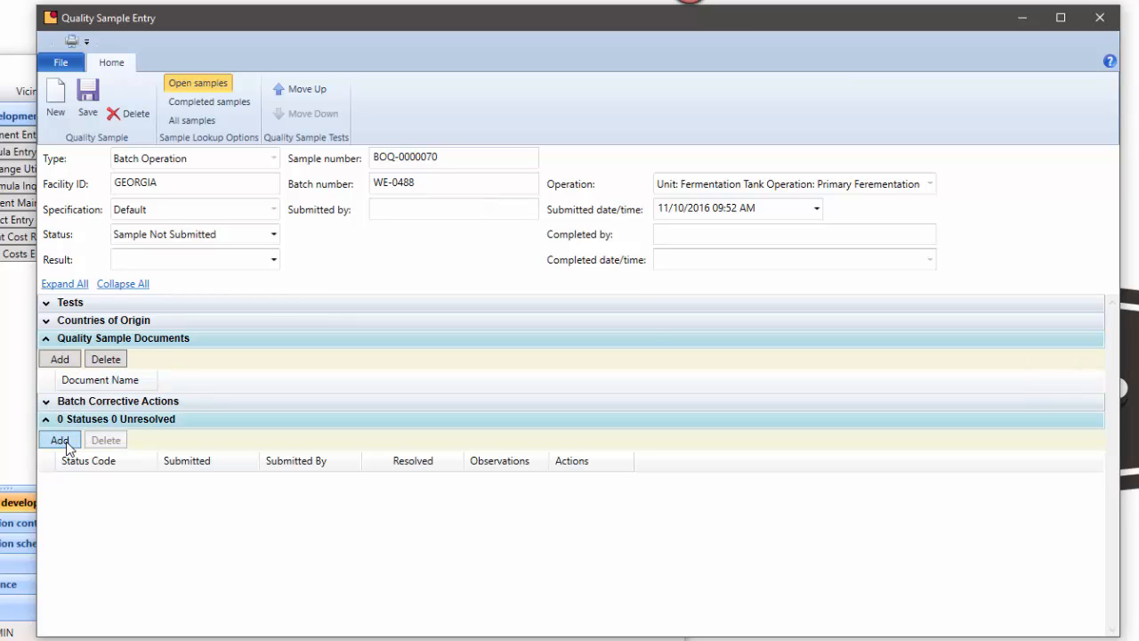
{"action": "left_click", "coordinate": [63, 441]}
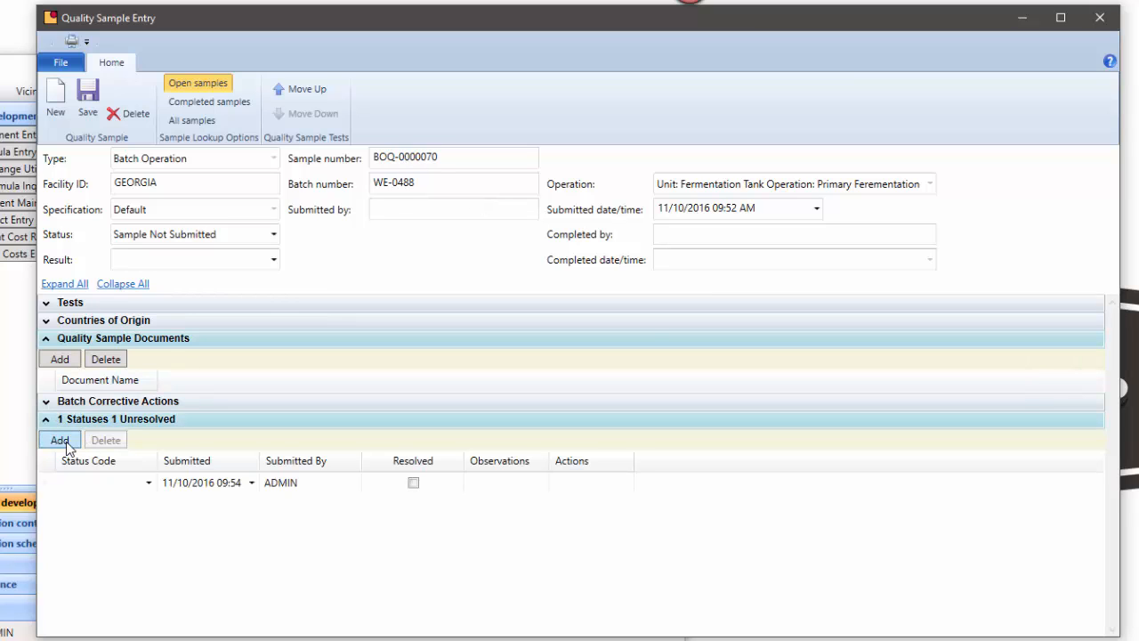
{"action": "left_click", "coordinate": [147, 481]}
{"action": "left_click", "coordinate": [147, 482]}
{"action": "left_click", "coordinate": [84, 568]}
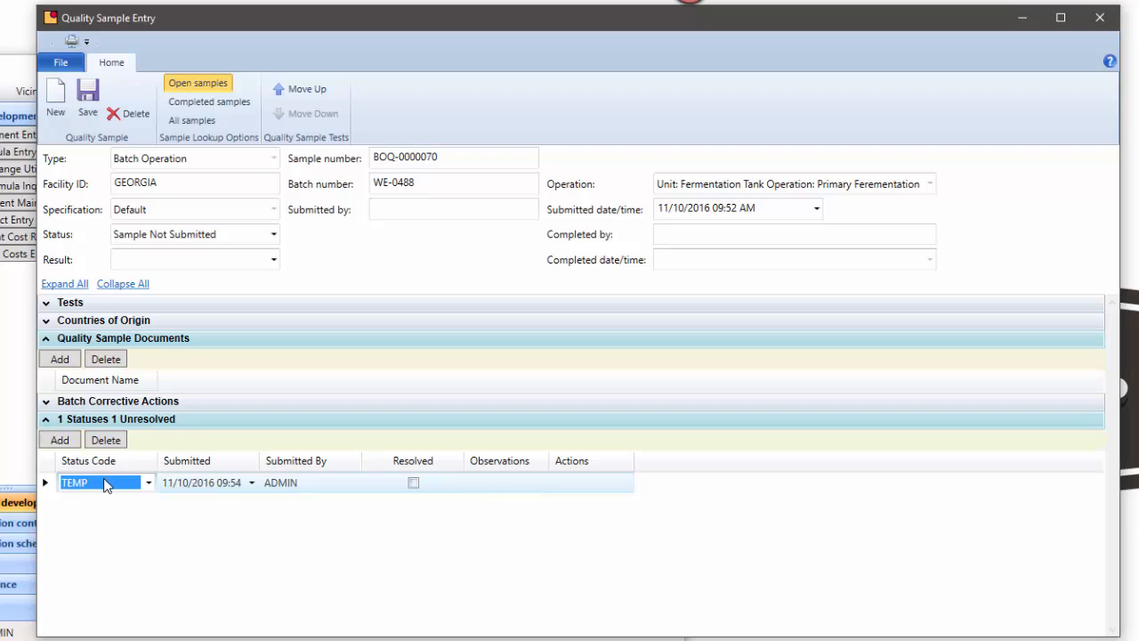
{"action": "left_click", "coordinate": [503, 485]}
{"action": "key", "text": "Tab"}
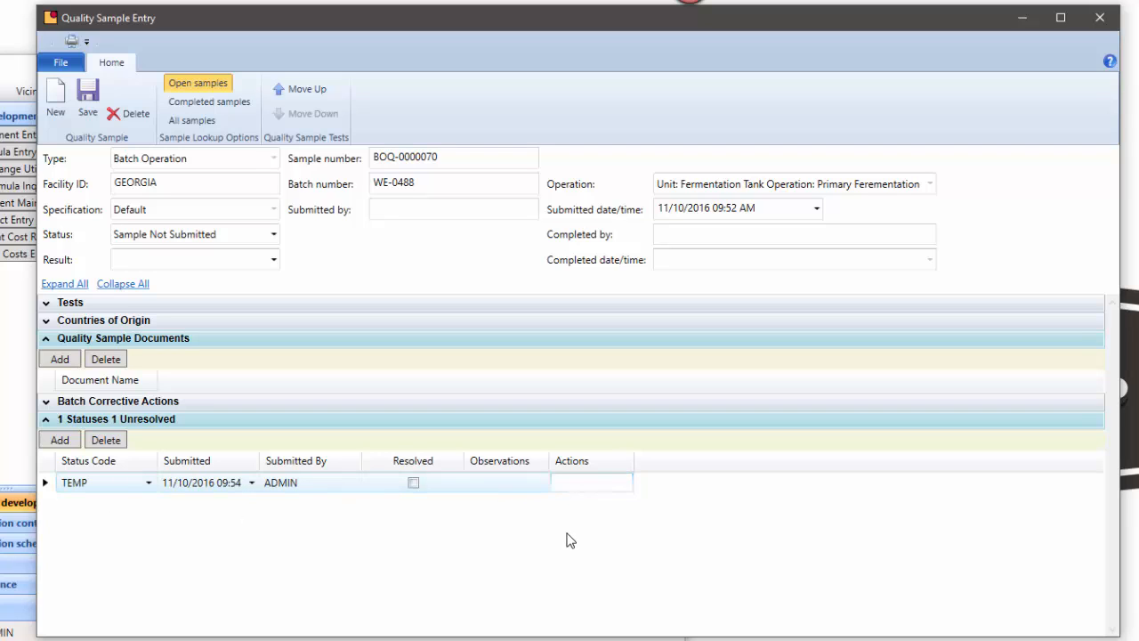
{"action": "left_click", "coordinate": [414, 483]}
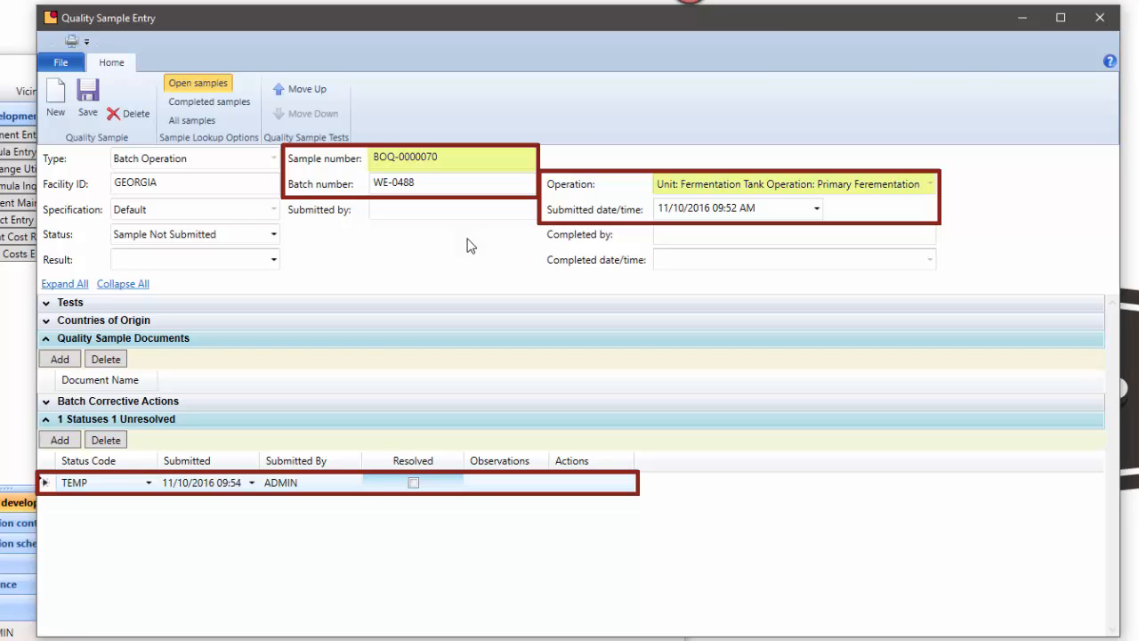
- Add a batch corrective action of type Add Ingredient with the corrective state Added to Batch
{"action": "left_click", "coordinate": [46, 421]}
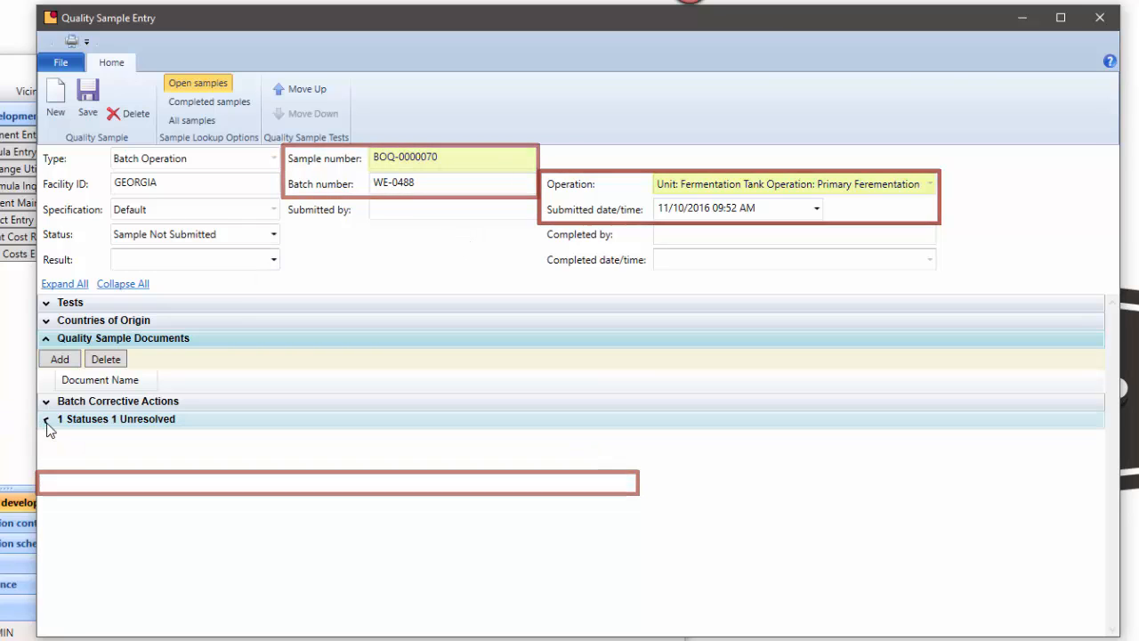
{"action": "left_click", "coordinate": [46, 340]}
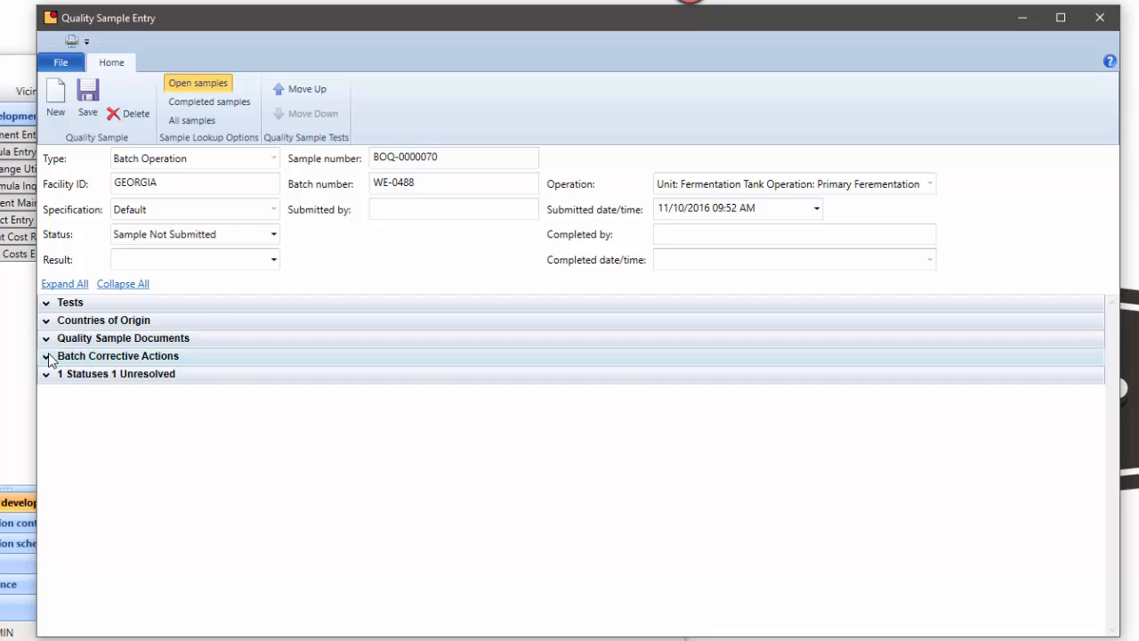
{"action": "left_click", "coordinate": [48, 357]}
{"action": "left_click", "coordinate": [57, 377]}
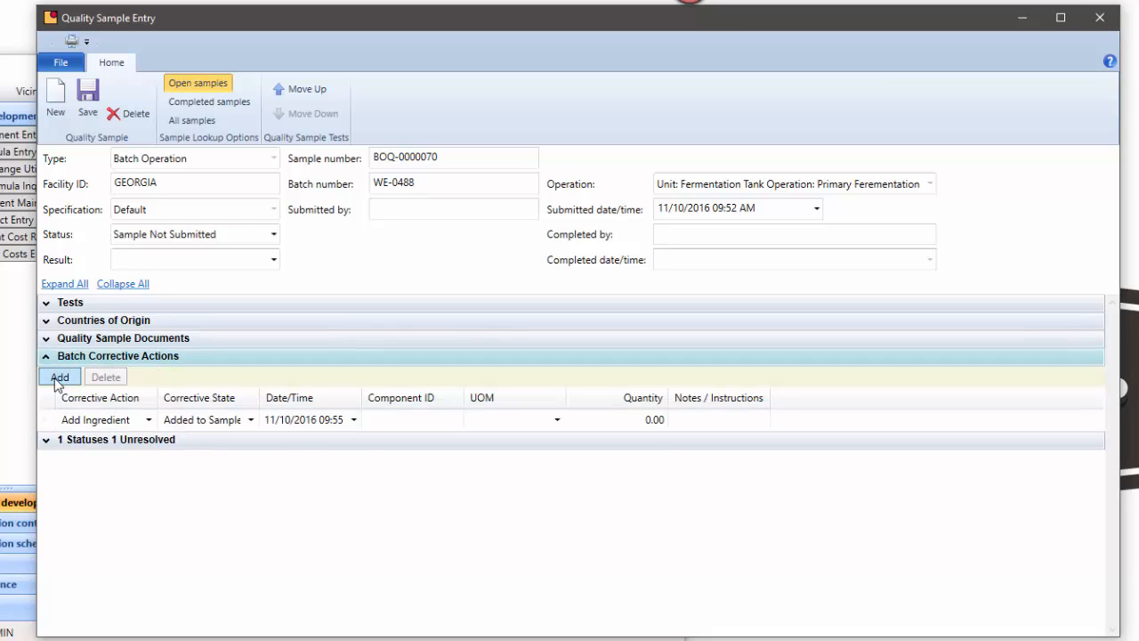
{"action": "left_click", "coordinate": [111, 423]}
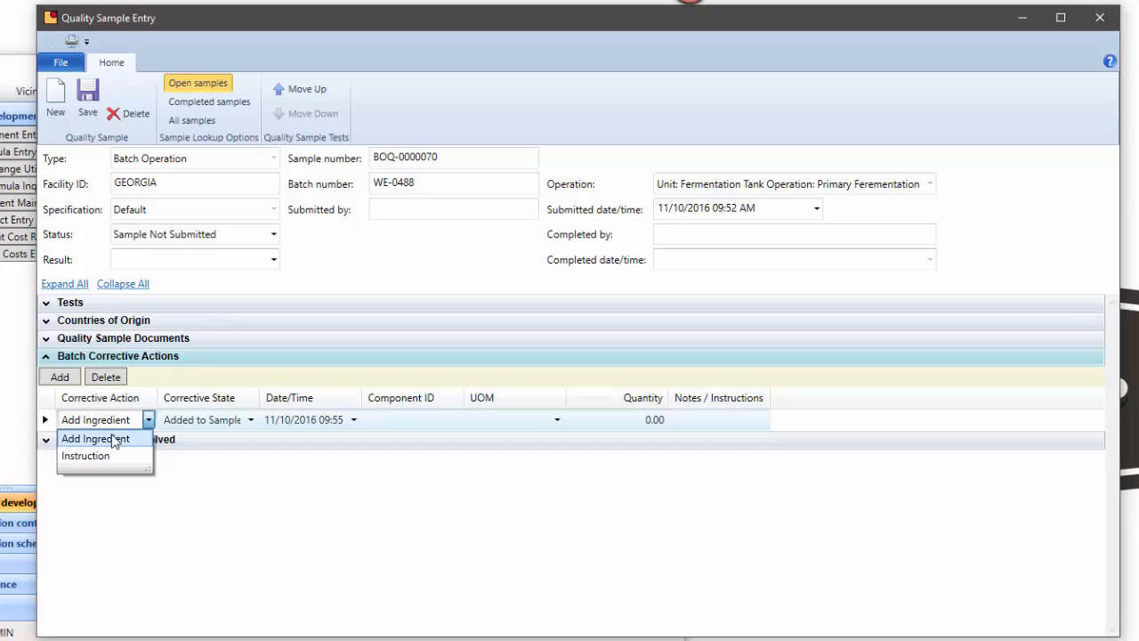
{"action": "left_click", "coordinate": [113, 438]}
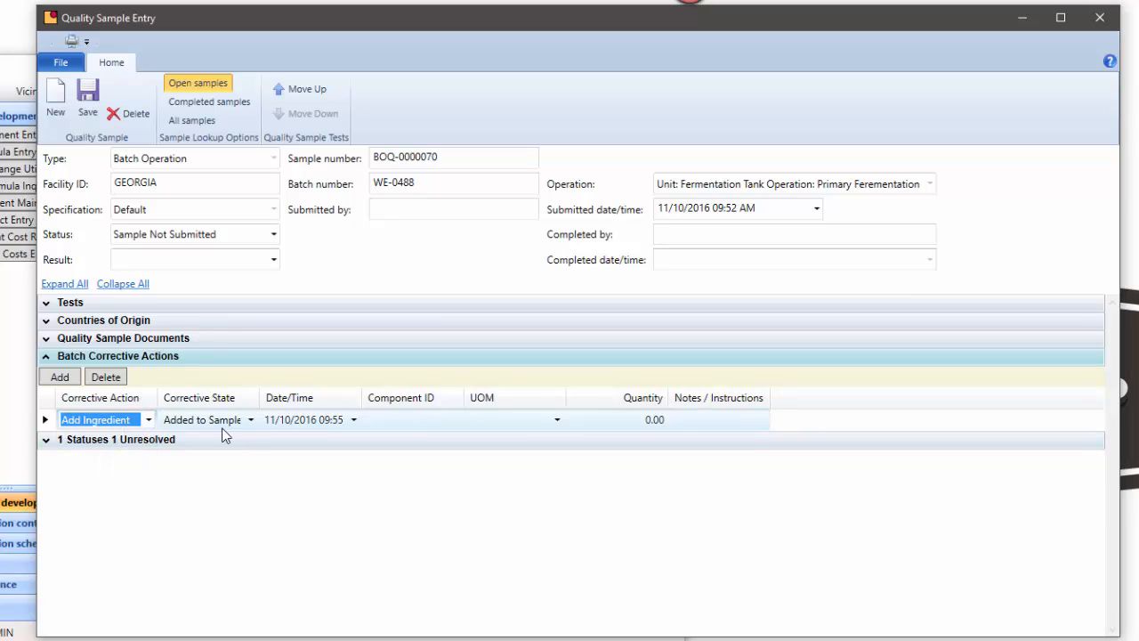
{"action": "left_click", "coordinate": [250, 420]}
{"action": "left_click", "coordinate": [229, 456]}
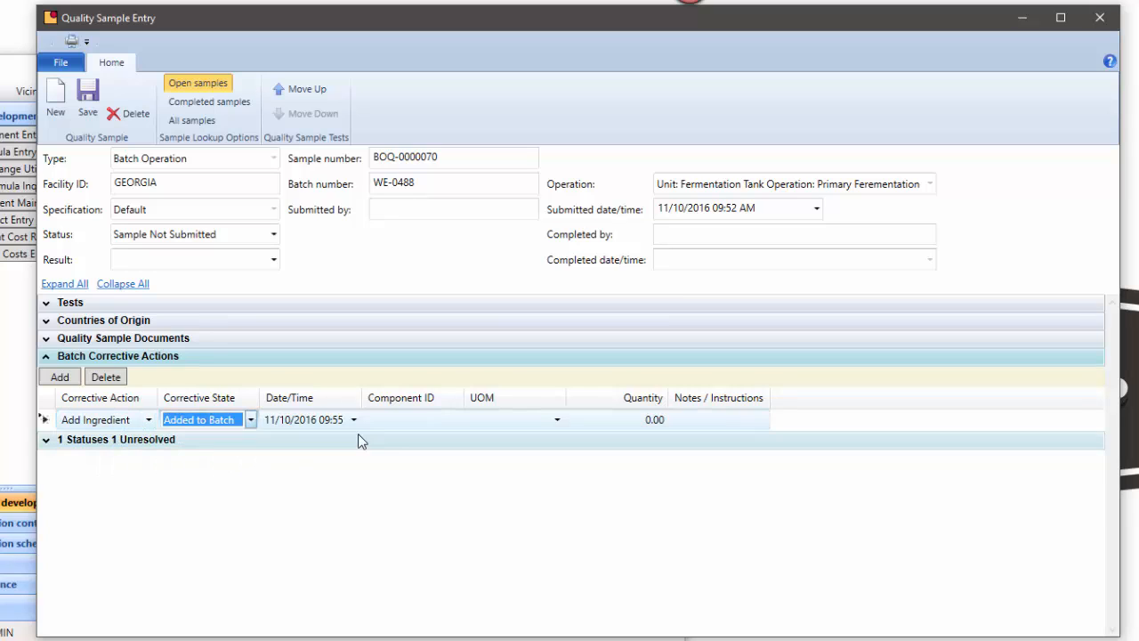
- Set the corrective action's component to HOPS with a quantity of 10 LB
{"action": "left_click", "coordinate": [405, 422]}
{"action": "type", "text": "HOPS"}
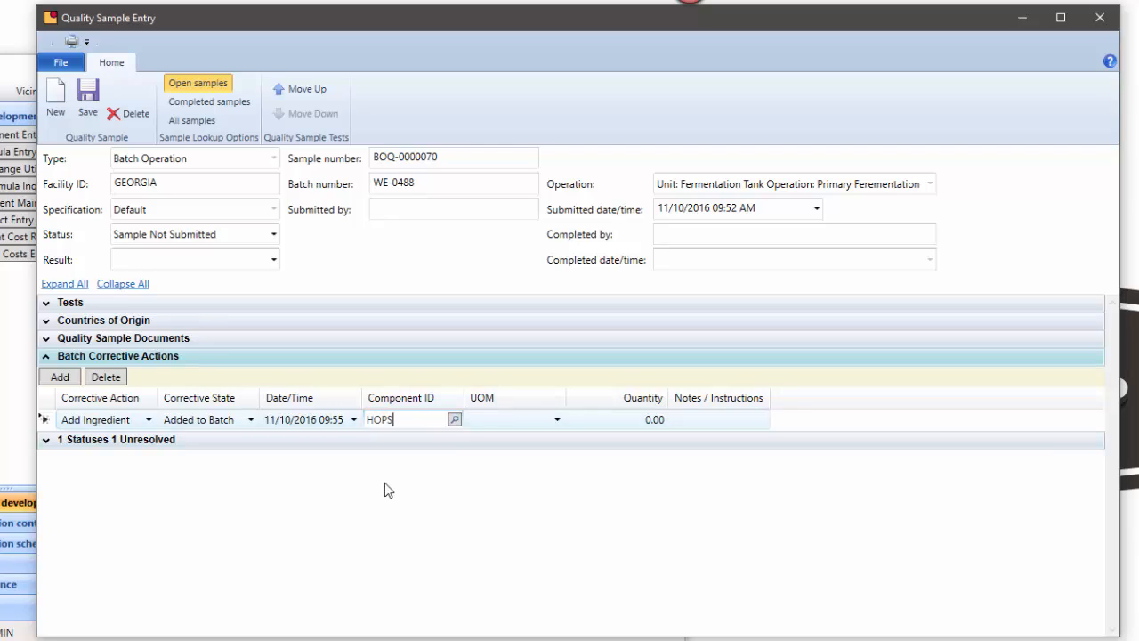
{"action": "key", "text": "Tab"}
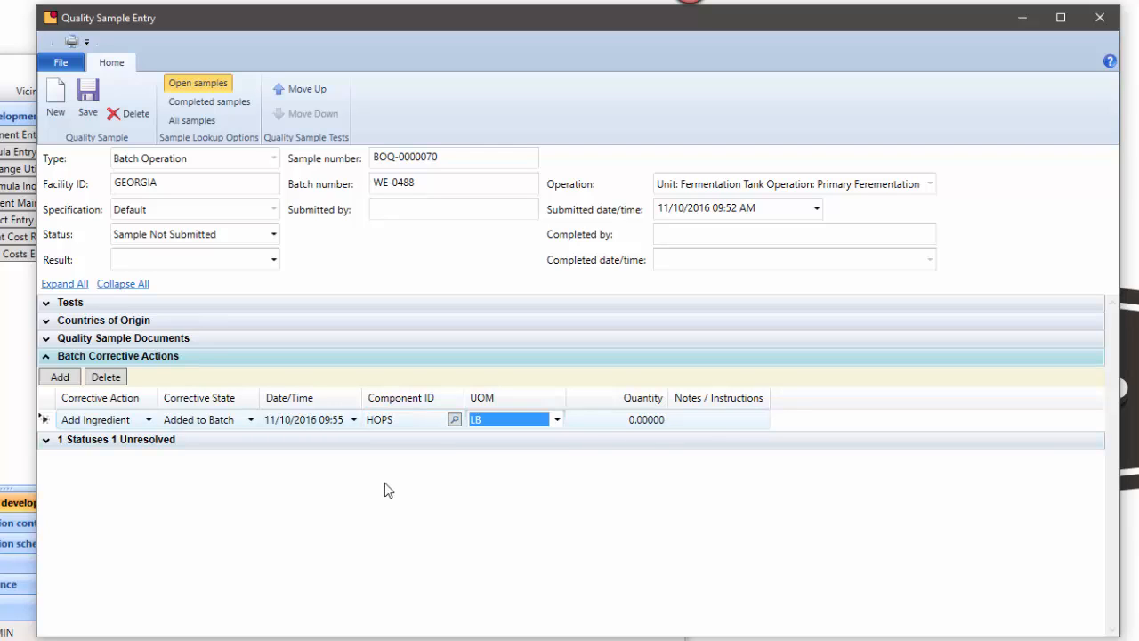
{"action": "type", "text": "LB"}
{"action": "key", "text": "Tab"}
{"action": "type", "text": "10"}
{"action": "key", "text": "Tab"}
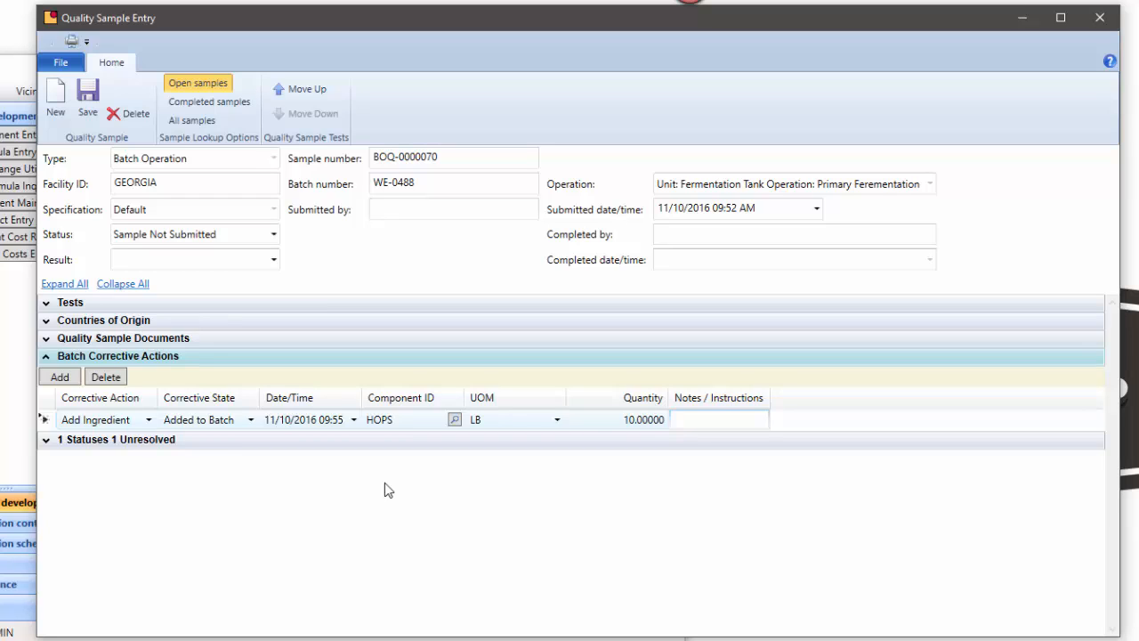
{"action": "type", "text": "kel"}
{"action": "key", "text": "BackSpace"}
{"action": "key", "text": "BackSpace"}
{"action": "key", "text": "BackSpace"}
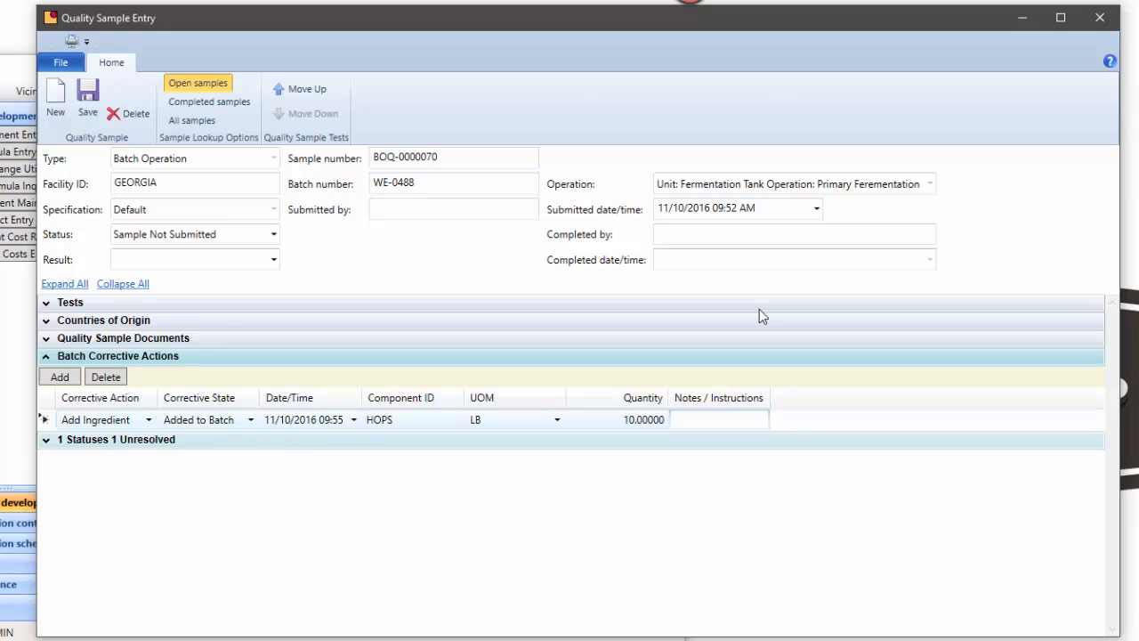
- Save the quality sample and leave its Batch Corrective Actions and Tests sections collapsed
{"action": "left_click", "coordinate": [87, 98]}
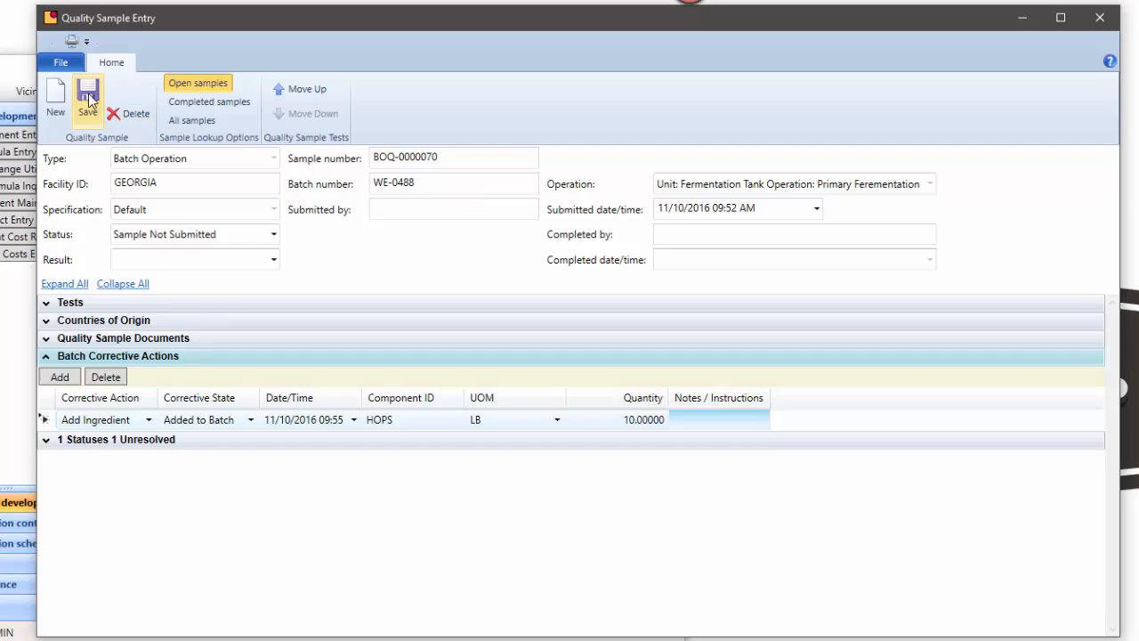
{"action": "left_click", "coordinate": [49, 358]}
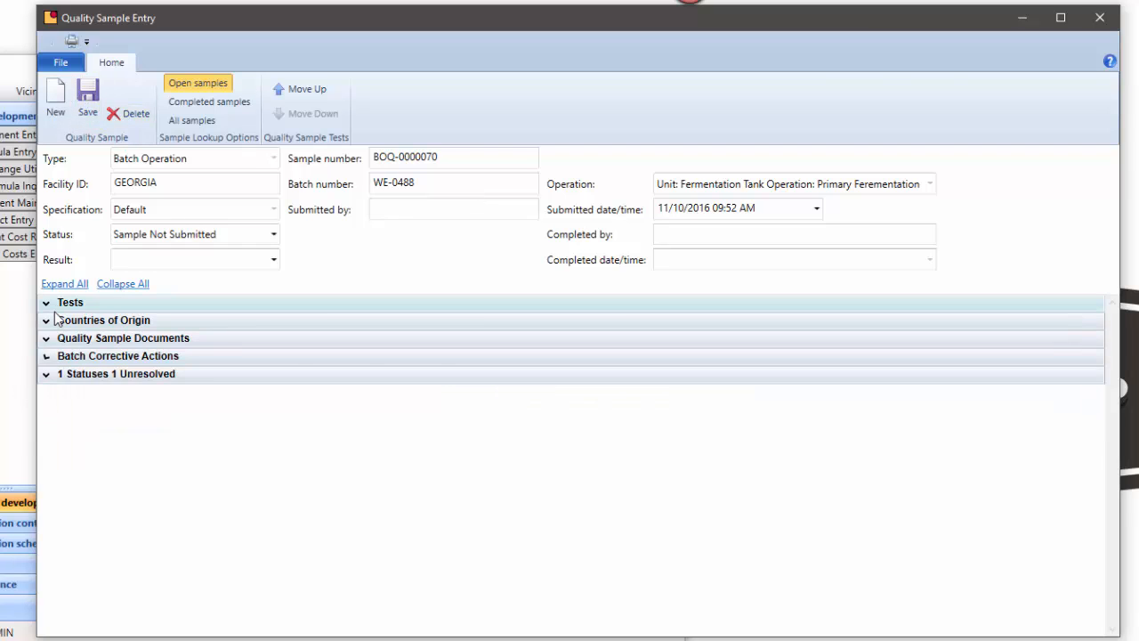
{"action": "left_click", "coordinate": [55, 310]}
{"action": "left_click", "coordinate": [54, 309]}
{"action": "left_click", "coordinate": [53, 310]}
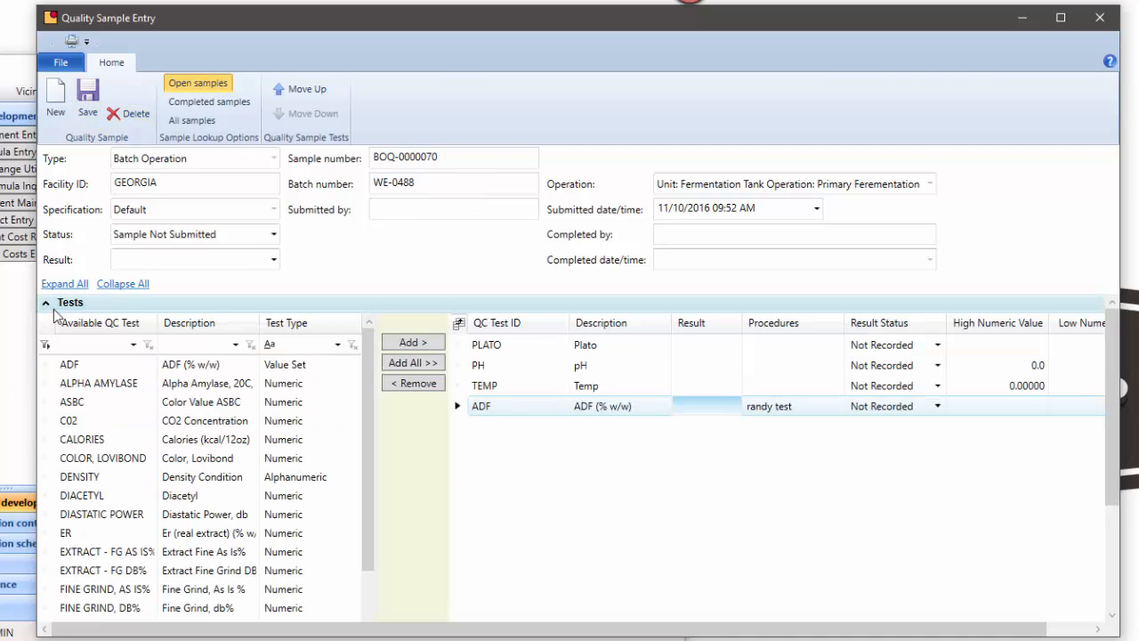
{"action": "left_click", "coordinate": [53, 309]}
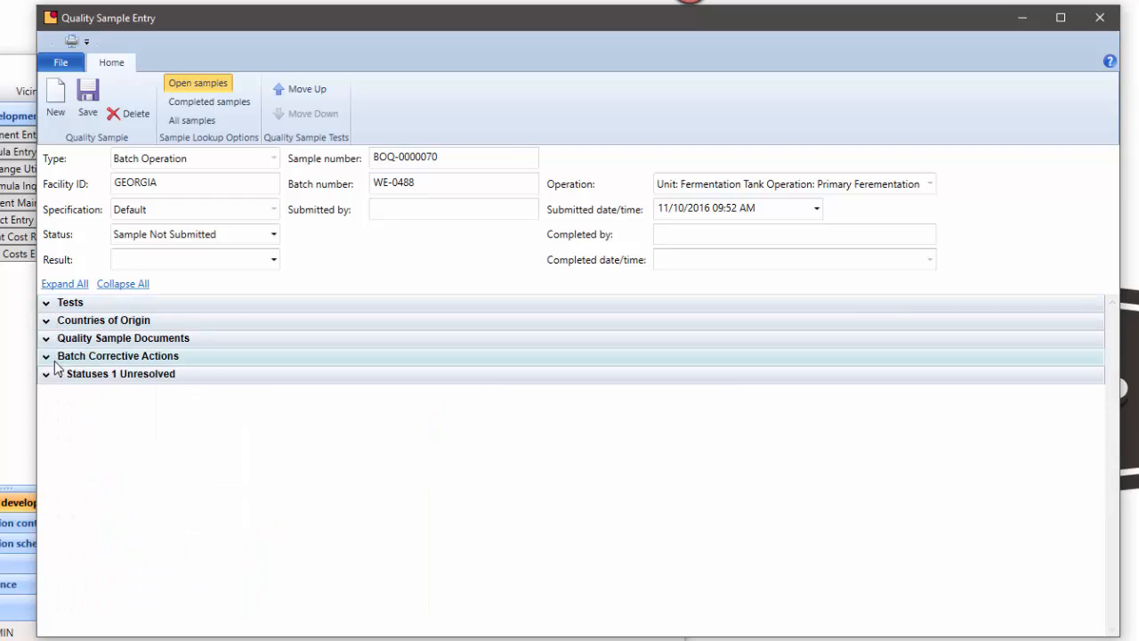